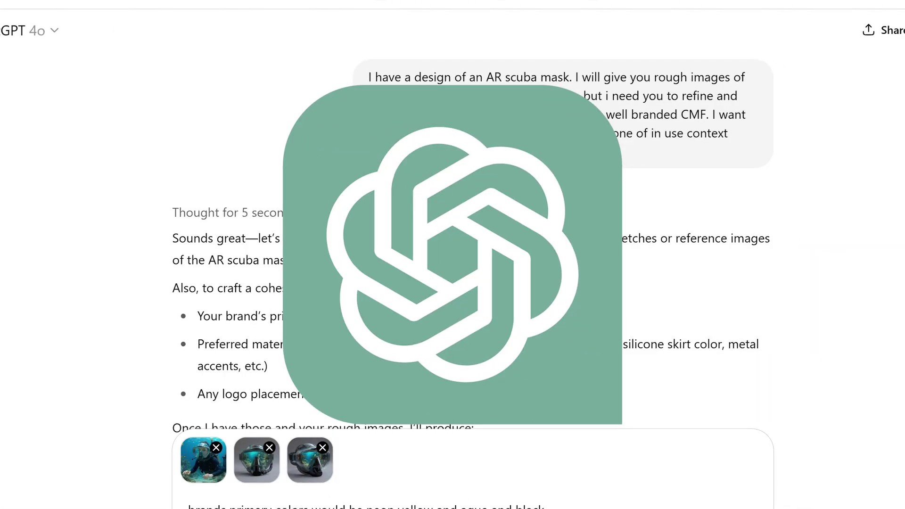
- Send the three AR mask images with the neon yellow, aqua, black, no-logo colour note
{"action": "scroll", "coordinate": [471, 283], "scroll_direction": "down", "scroll_amount": 5}
{"action": "key", "text": "Return"}
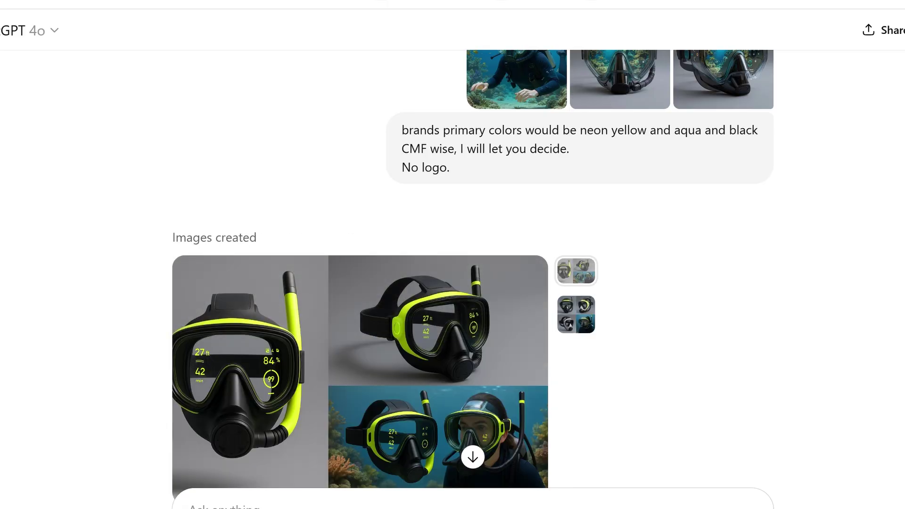
- Scroll down to the finished 2x2 grid of neon yellow and black mask renders
{"action": "scroll", "coordinate": [717, 446], "scroll_direction": "down", "scroll_amount": 4}
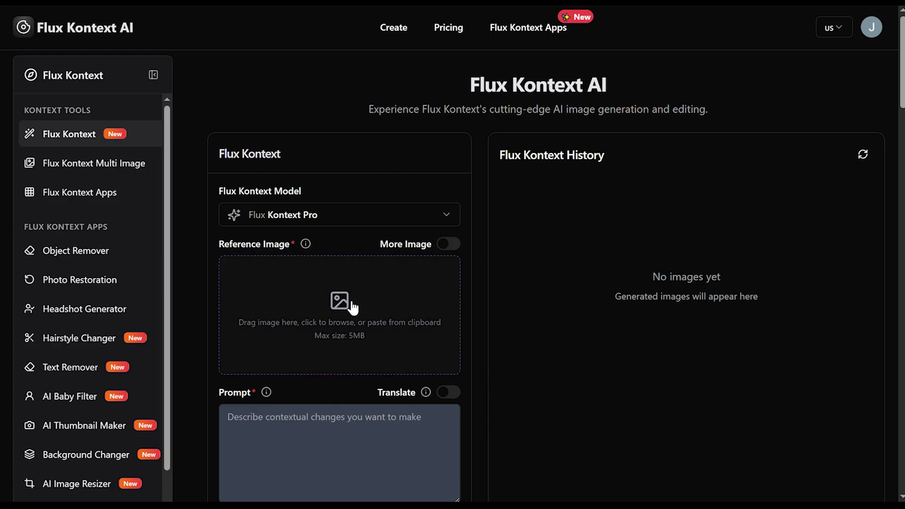
- Paste the clear mask as reference, generate quarter-view renders, and enable More Image
{"action": "key", "text": "ctrl+v"}
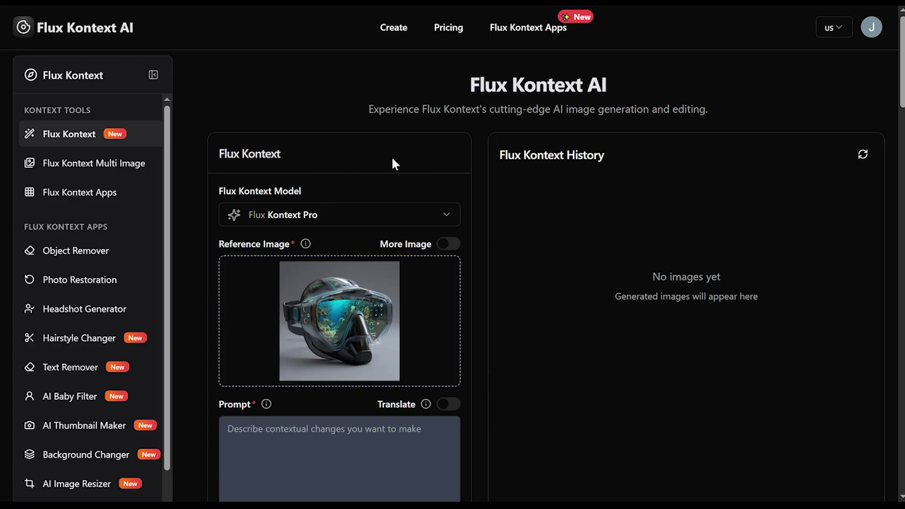
{"action": "scroll", "coordinate": [364, 329], "scroll_direction": "down", "scroll_amount": 3}
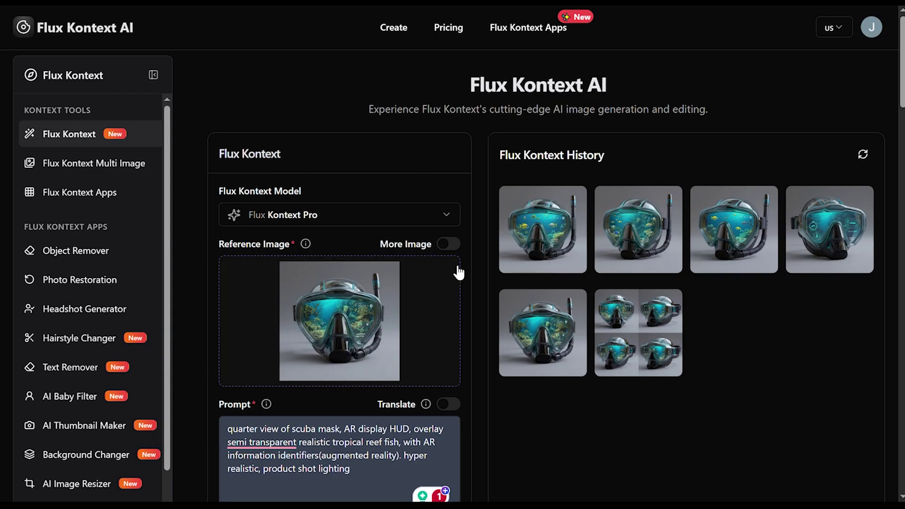
{"action": "left_click", "coordinate": [448, 245]}
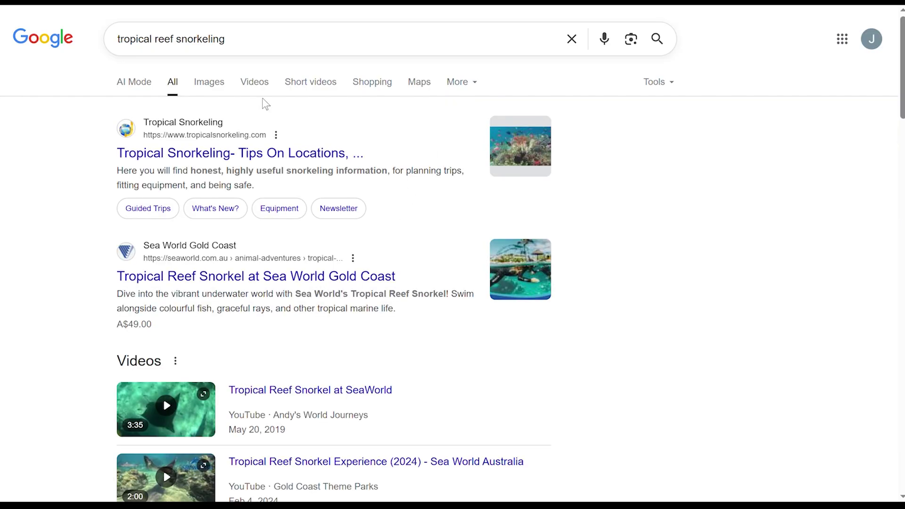
- Open the colourful reef fish photo from the 'tropical reef snorkeling' image results
{"action": "left_click", "coordinate": [209, 84]}
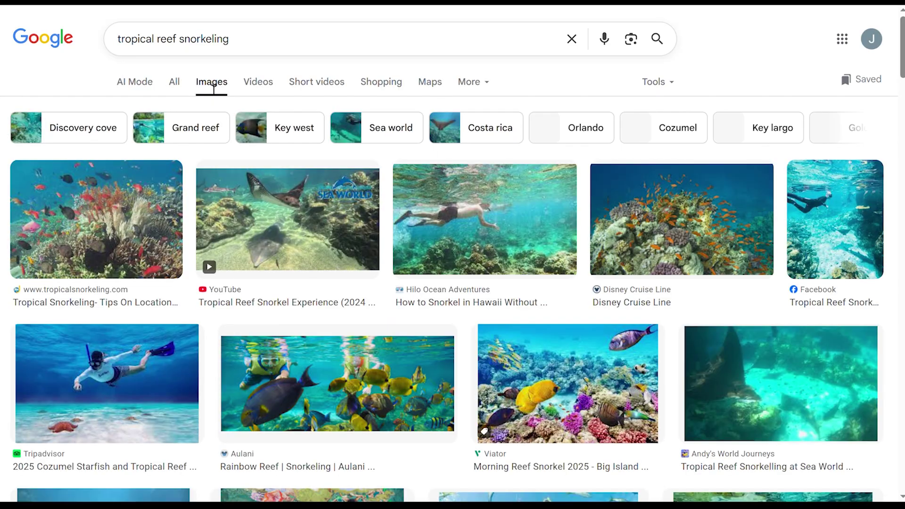
{"action": "left_click", "coordinate": [606, 421]}
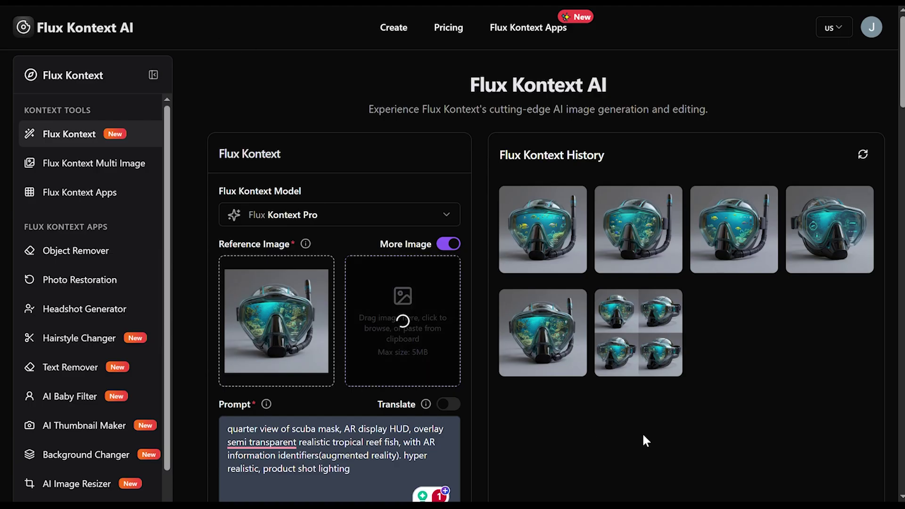
{"action": "scroll", "coordinate": [646, 441], "scroll_direction": "down", "scroll_amount": 2}
- Generate a render from the rear-view version of the prompt
{"action": "left_click", "coordinate": [259, 348]}
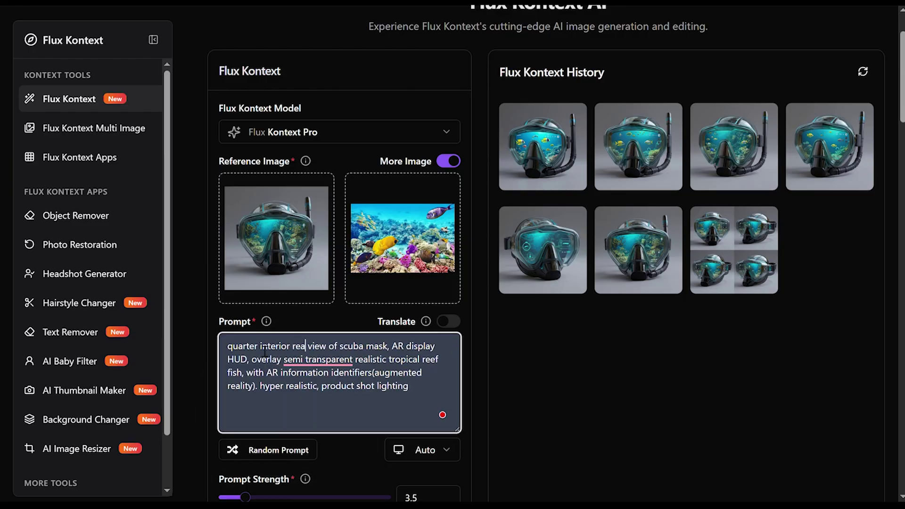
{"action": "scroll", "coordinate": [572, 370], "scroll_direction": "down", "scroll_amount": 3}
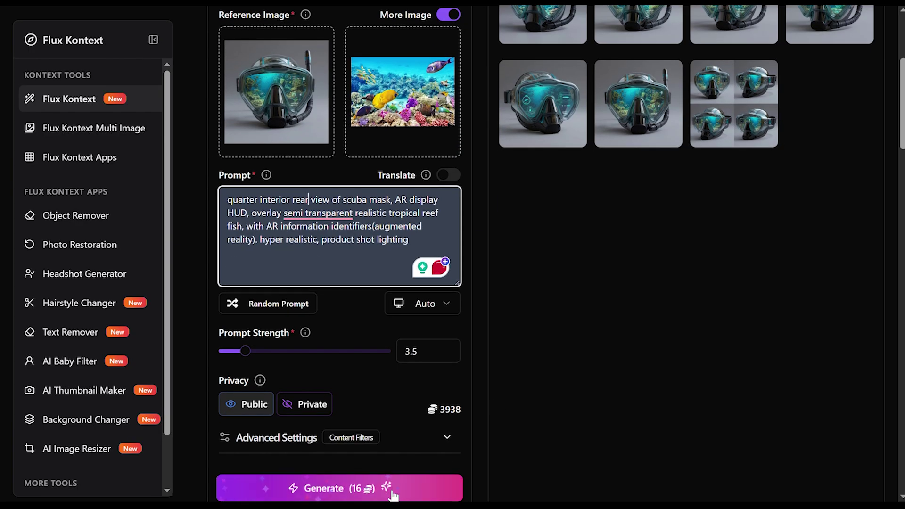
{"action": "left_click", "coordinate": [390, 490]}
- Change the prompt's view to 'anterior side view' and generate
{"action": "scroll", "coordinate": [685, 367], "scroll_direction": "up", "scroll_amount": 4}
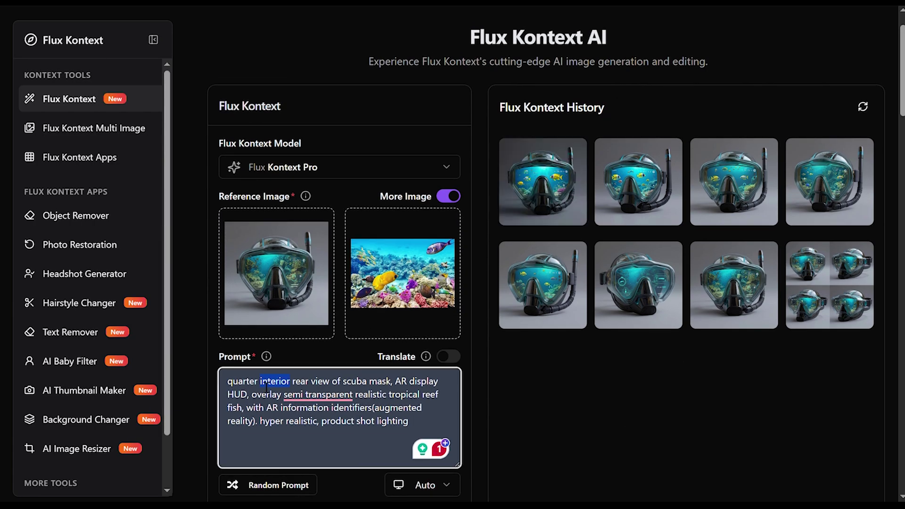
{"action": "key", "text": "Delete"}
{"action": "scroll", "coordinate": [330, 405], "scroll_direction": "down", "scroll_amount": 5}
{"action": "left_click", "coordinate": [372, 428]}
{"action": "scroll", "coordinate": [655, 289], "scroll_direction": "up", "scroll_amount": 4}
{"action": "key", "text": "ctrl+z"}
{"action": "key", "text": "ctrl+z"}
{"action": "key", "text": "ctrl+z"}
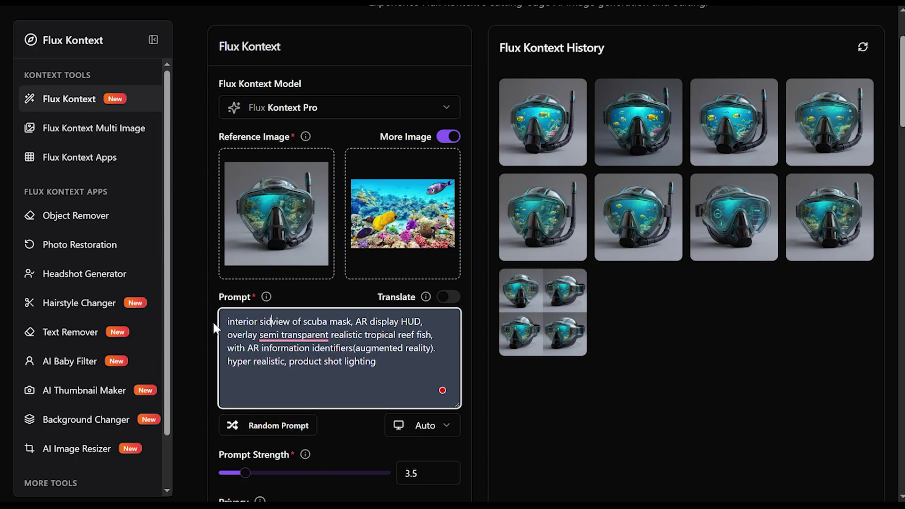
{"action": "type", "text": "side"}
{"action": "scroll", "coordinate": [215, 327], "scroll_direction": "down", "scroll_amount": 3}
{"action": "left_click", "coordinate": [376, 432]}
{"action": "scroll", "coordinate": [375, 432], "scroll_direction": "up", "scroll_amount": 3}
{"action": "double_click", "coordinate": [231, 347]}
{"action": "type", "text": "ante"}
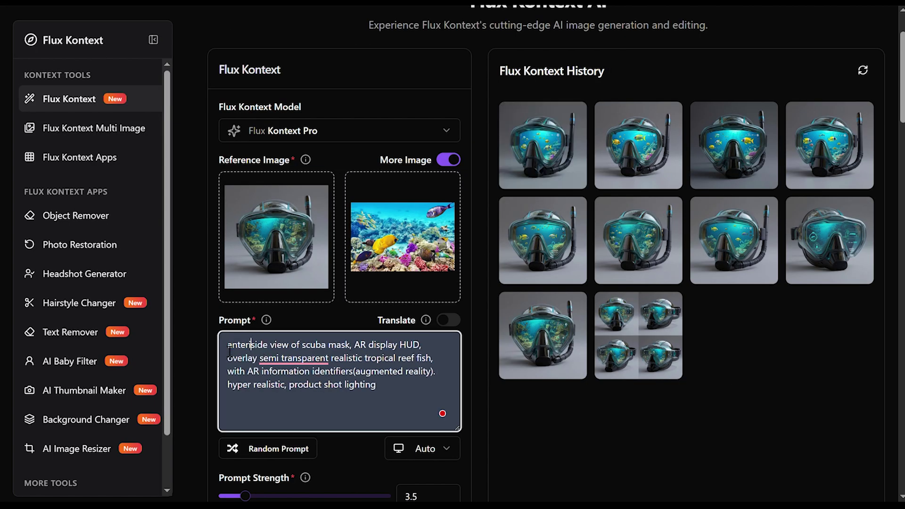
{"action": "type", "text": "rior"}
{"action": "scroll", "coordinate": [230, 351], "scroll_direction": "down", "scroll_amount": 3}
{"action": "left_click", "coordinate": [337, 482]}
- Rewrite the view as 'back side', raise prompt strength to 6, and generate
{"action": "scroll", "coordinate": [673, 382], "scroll_direction": "up", "scroll_amount": 3}
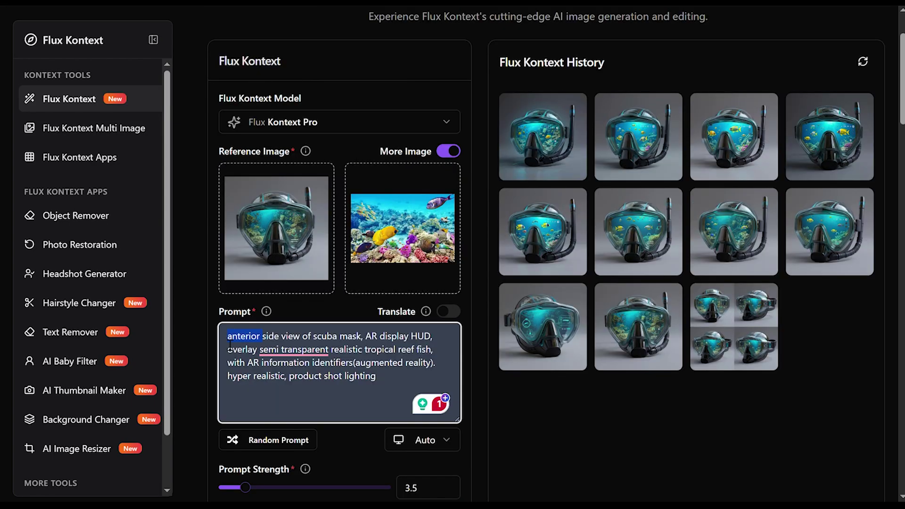
{"action": "key", "text": "BackSpace"}
{"action": "scroll", "coordinate": [230, 347], "scroll_direction": "down", "scroll_amount": 3}
{"action": "left_click", "coordinate": [337, 481]}
{"action": "scroll", "coordinate": [612, 372], "scroll_direction": "up", "scroll_amount": 4}
{"action": "scroll", "coordinate": [616, 374], "scroll_direction": "up", "scroll_amount": 1}
{"action": "scroll", "coordinate": [616, 373], "scroll_direction": "down", "scroll_amount": 2}
{"action": "left_click_drag", "start_coordinate": [244, 322], "coordinate": [218, 324]}
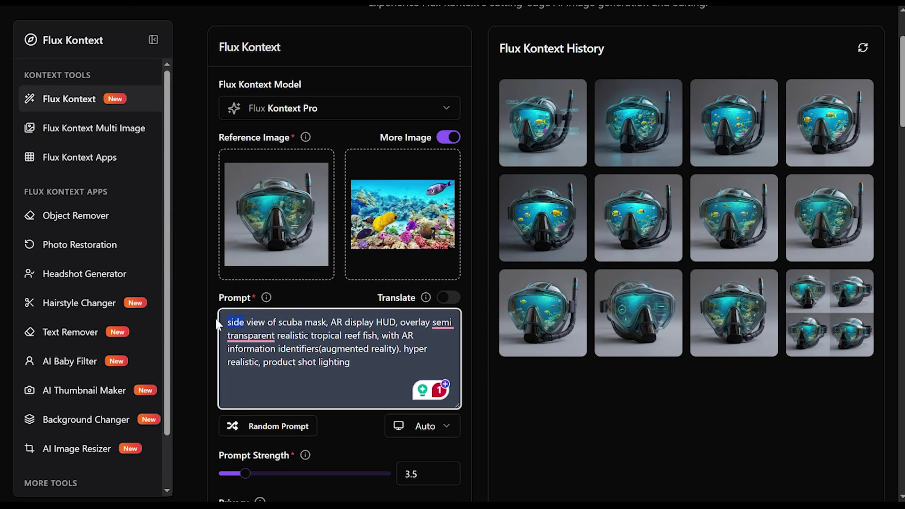
{"action": "type", "text": "back side"}
{"action": "scroll", "coordinate": [245, 473], "scroll_direction": "down", "scroll_amount": 2}
{"action": "left_click_drag", "start_coordinate": [245, 441], "coordinate": [262, 441]}
{"action": "scroll", "coordinate": [263, 406], "scroll_direction": "down", "scroll_amount": 3}
{"action": "left_click", "coordinate": [337, 482]}
{"action": "scroll", "coordinate": [683, 366], "scroll_direction": "up", "scroll_amount": 3}
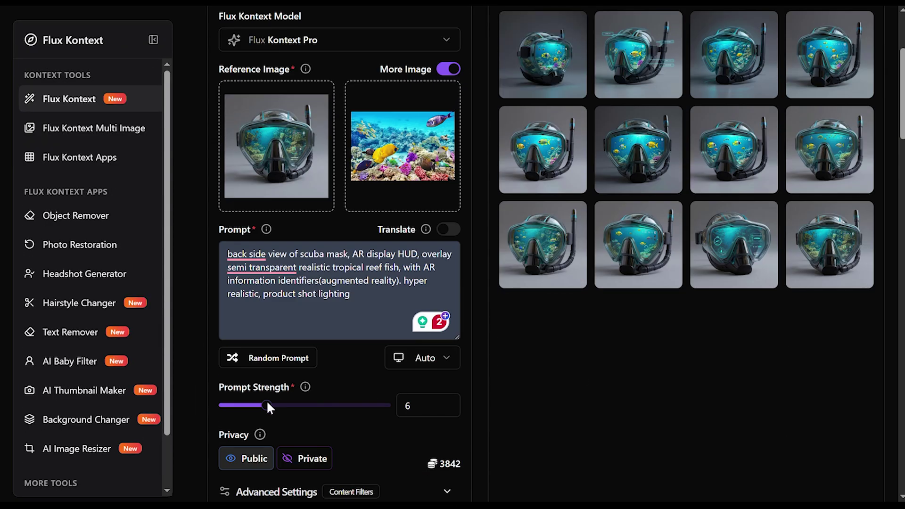
{"action": "scroll", "coordinate": [269, 405], "scroll_direction": "down", "scroll_amount": 3}
{"action": "left_click", "coordinate": [370, 390]}
- Replace the prompt with 'what would be the interior side of this scuba mask design' and generate
{"action": "scroll", "coordinate": [707, 349], "scroll_direction": "up", "scroll_amount": 6}
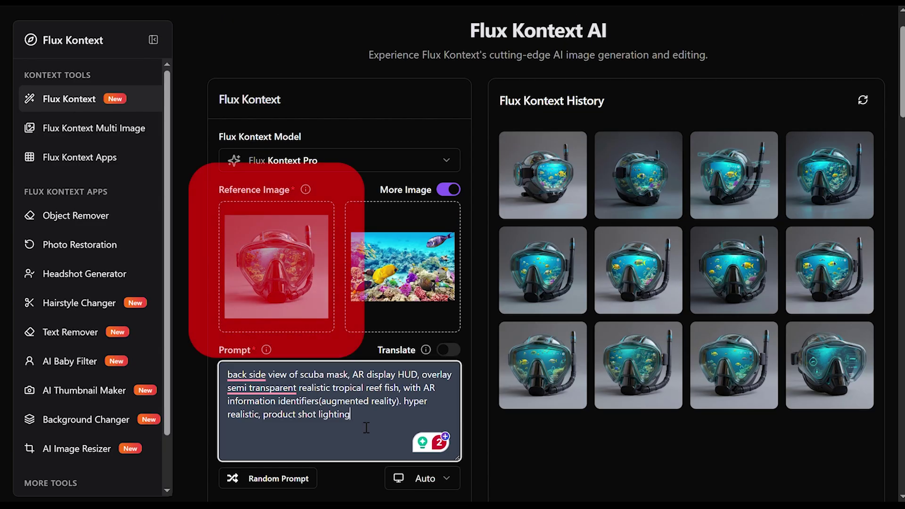
{"action": "left_click_drag", "start_coordinate": [366, 427], "coordinate": [229, 377]}
{"action": "type", "text": "what would be the interior side of this scuba mask design"}
{"action": "scroll", "coordinate": [329, 406], "scroll_direction": "down", "scroll_amount": 5}
{"action": "left_click", "coordinate": [329, 430]}
{"action": "scroll", "coordinate": [673, 356], "scroll_direction": "up", "scroll_amount": 4}
{"action": "scroll", "coordinate": [675, 357], "scroll_direction": "down", "scroll_amount": 1}
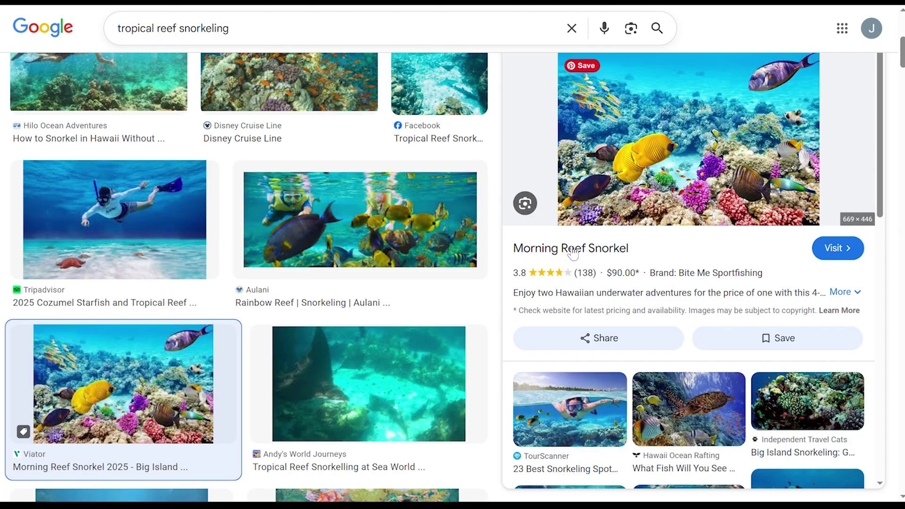
- Search Google for 'interior side of scuba mask' and preview the black mask photo
{"action": "type", "text": "interior side of scuba mask"}
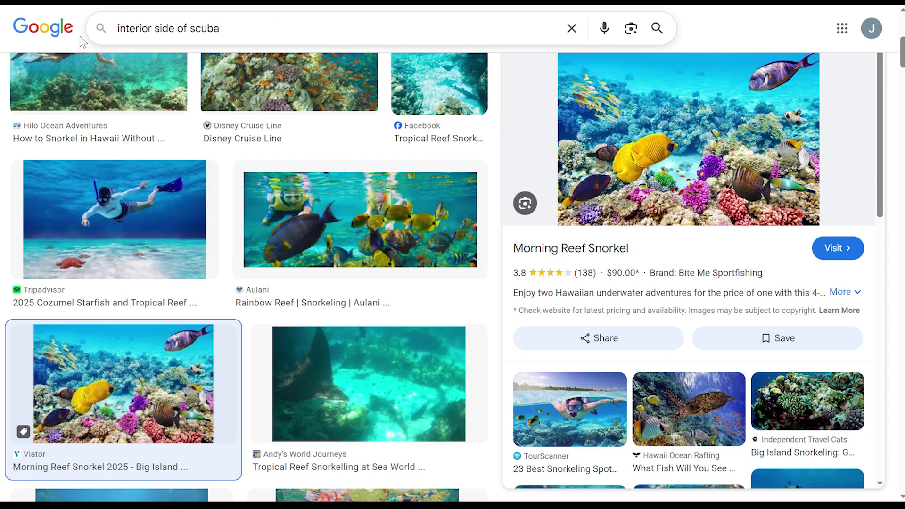
{"action": "key", "text": "Return"}
{"action": "scroll", "coordinate": [498, 313], "scroll_direction": "down", "scroll_amount": 10}
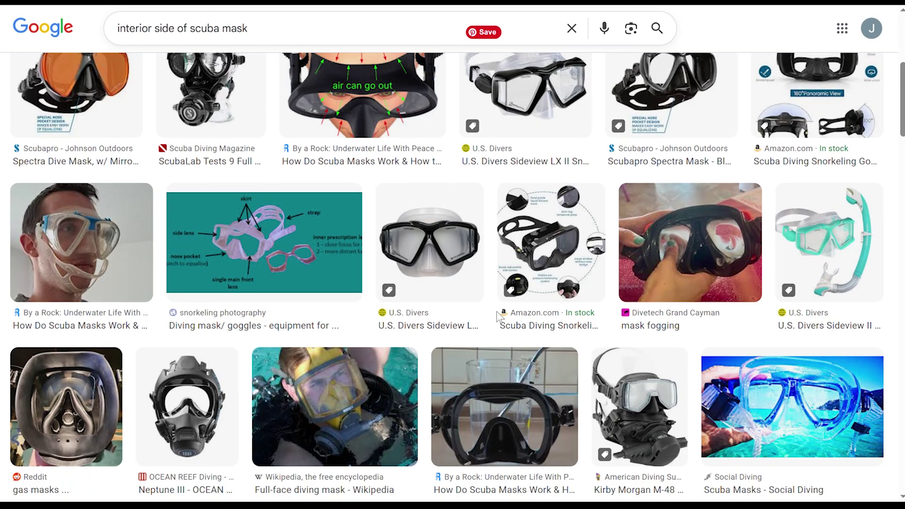
{"action": "left_click", "coordinate": [500, 261]}
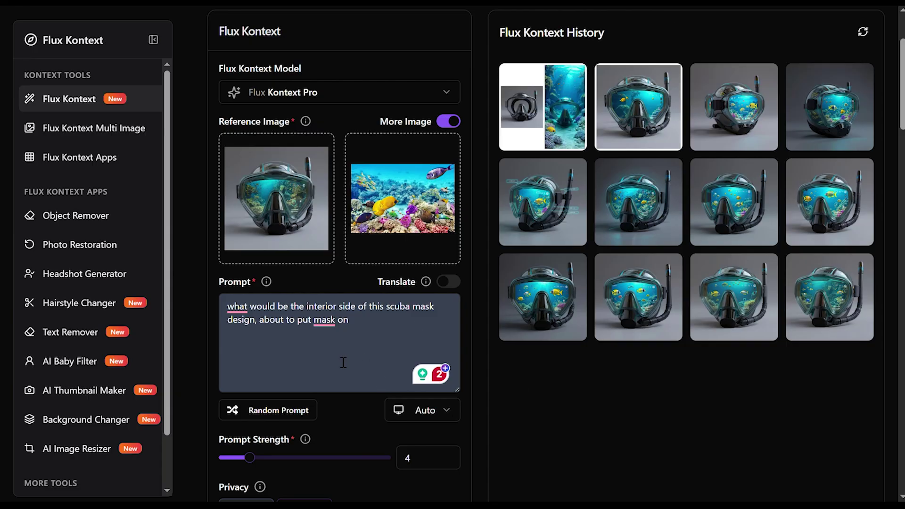
- Replace the Flux prompt with 'interior side view of scuba AR mask'
{"action": "left_click_drag", "start_coordinate": [343, 362], "coordinate": [217, 309]}
{"action": "type", "text": "interior side view of mask"}
{"action": "key", "text": "BackSpace"}
{"action": "key", "text": "BackSpace"}
{"action": "key", "text": "BackSpace"}
{"action": "key", "text": "BackSpace"}
{"action": "type", "text": "scuba AR mask"}
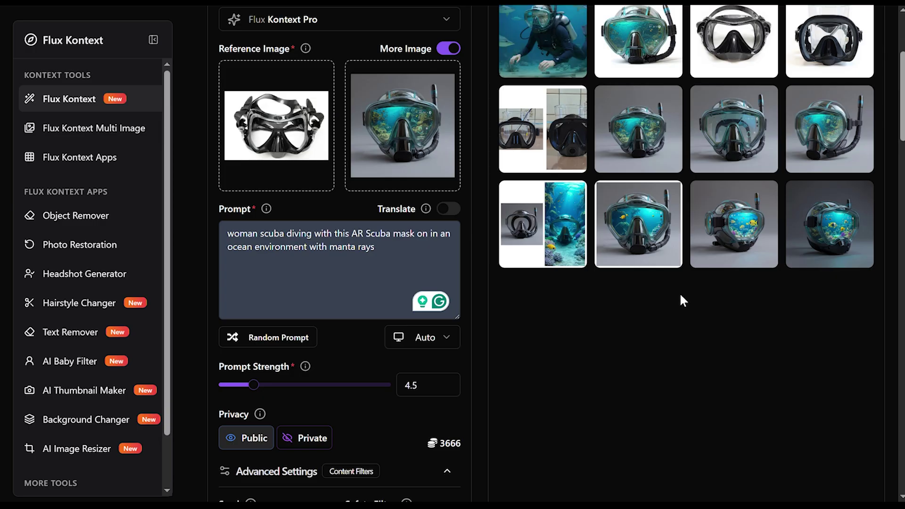
- Inspect the diver render in Image Details, then close the details view
{"action": "scroll", "coordinate": [704, 295], "scroll_direction": "up", "scroll_amount": 3}
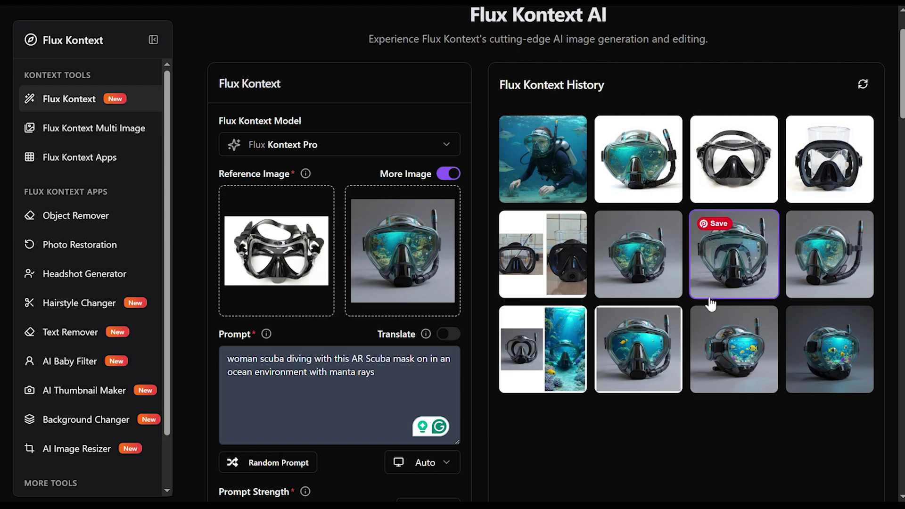
{"action": "left_click", "coordinate": [561, 185]}
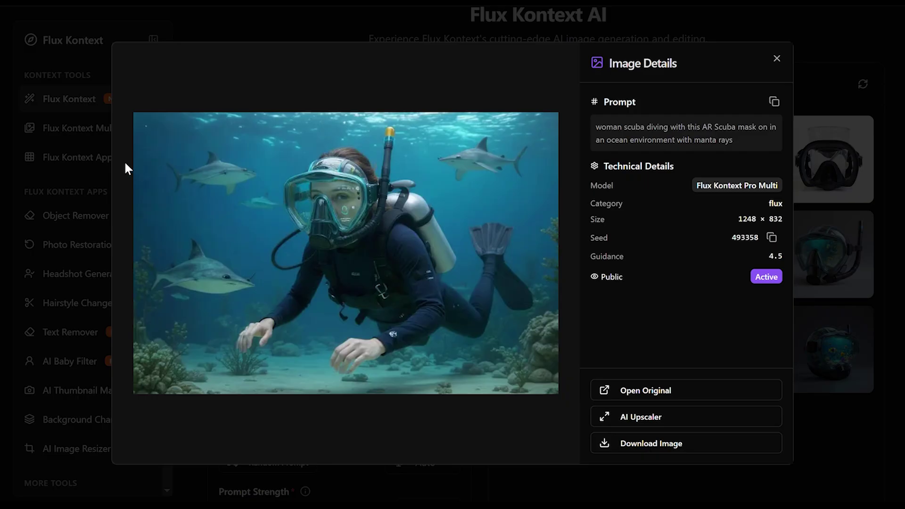
{"action": "left_click", "coordinate": [91, 160]}
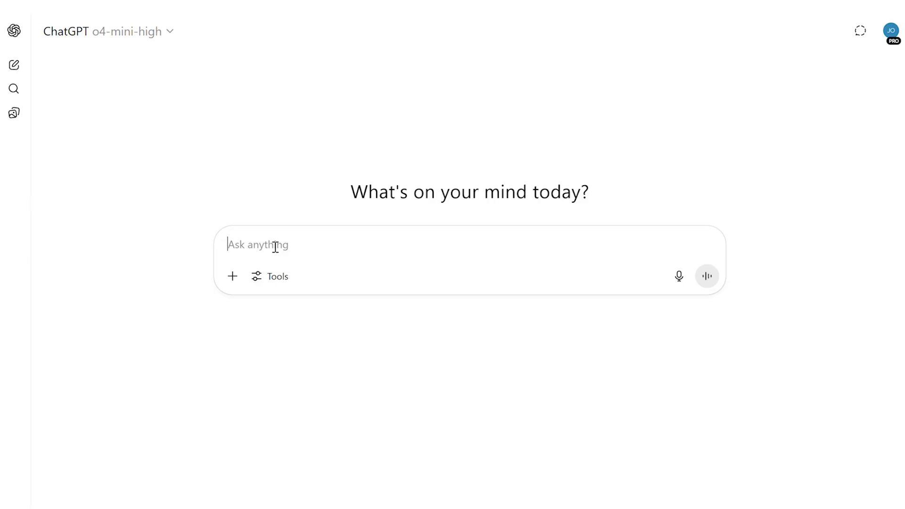
- Send ChatGPT the request to refine the AR mask design into branded product views and ad shots
{"action": "type", "text": "I have a design"}
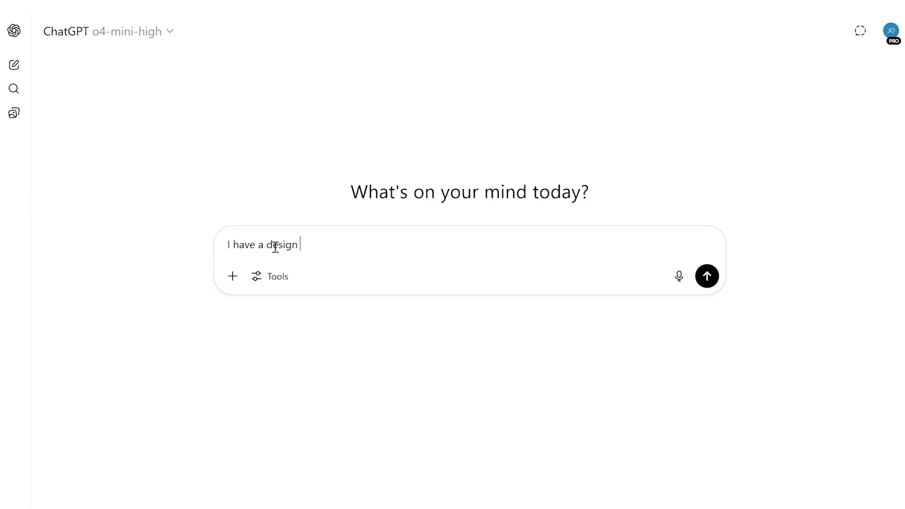
{"action": "type", "text": " of an AR scuba mask."}
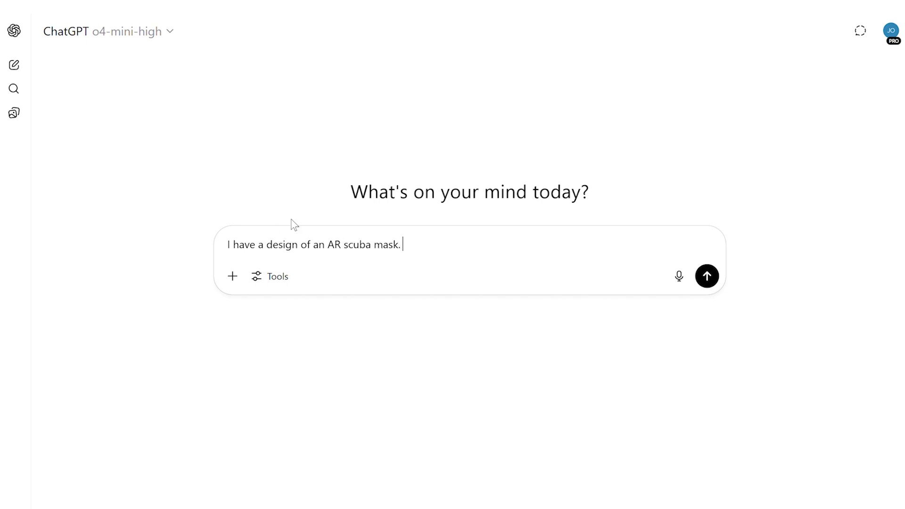
{"action": "type", "text": " images of context"}
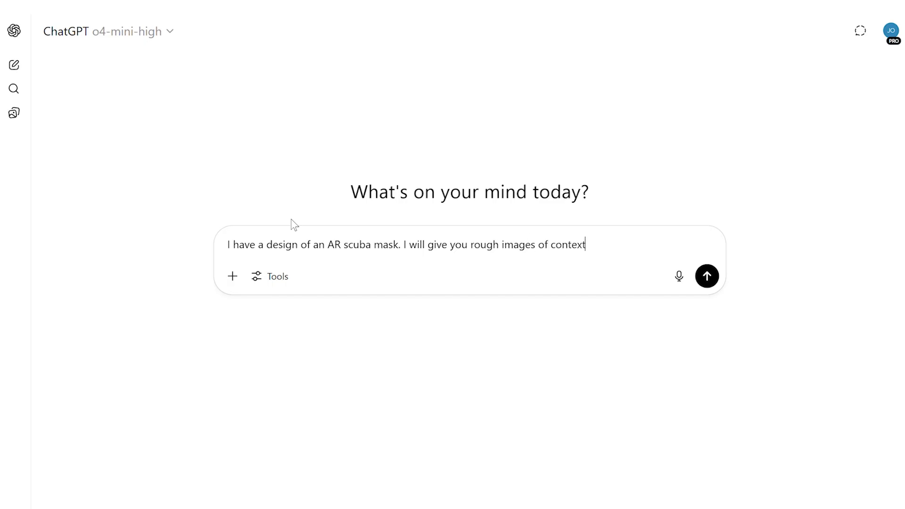
{"action": "type", "text": "d the des"}
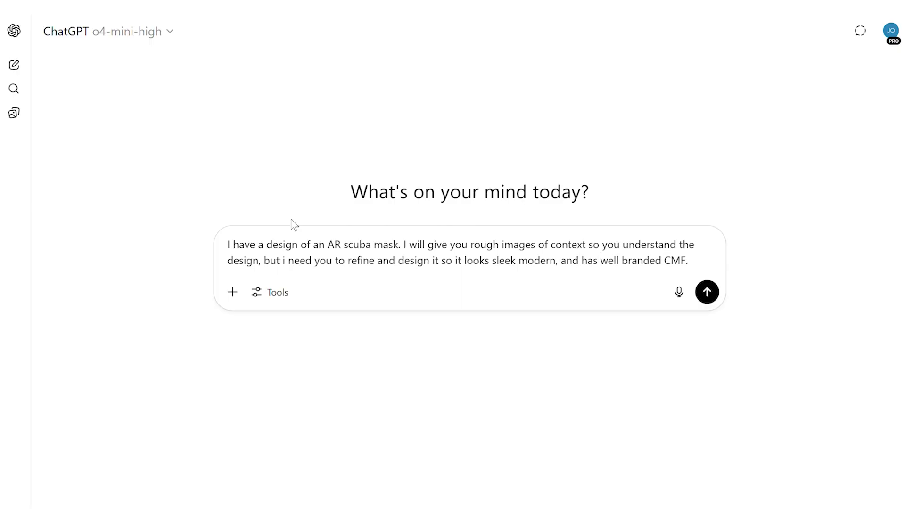
{"action": "type", "text": "I want"}
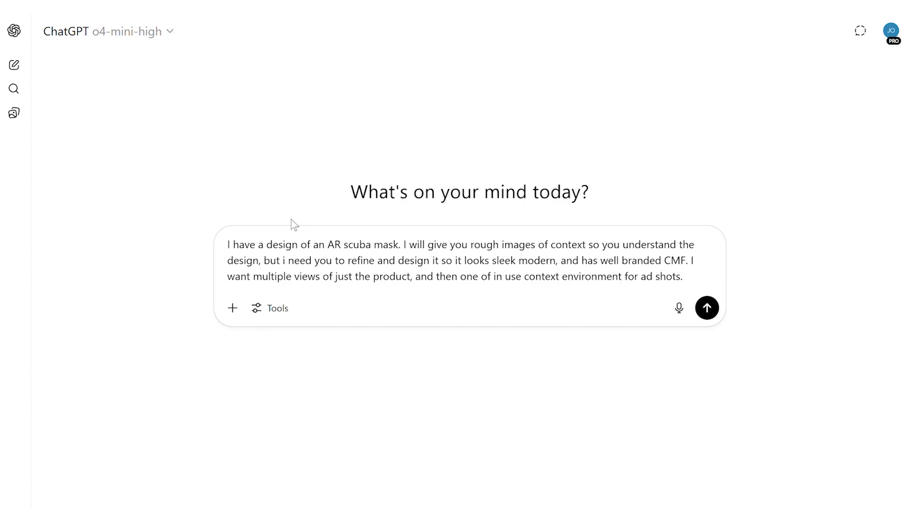
{"action": "key", "text": "Return"}
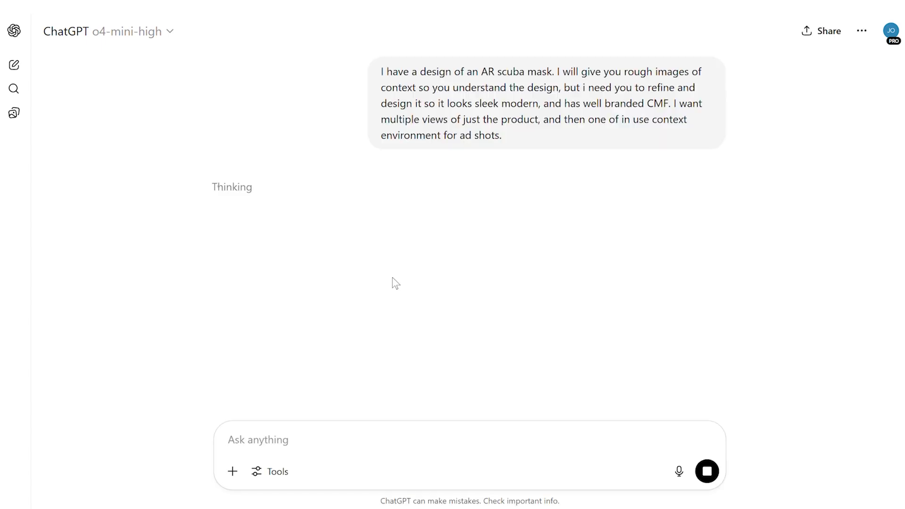
- Switch the chat to GPT-4o and attach the three mask images from files
{"action": "left_click", "coordinate": [179, 38]}
{"action": "left_click", "coordinate": [70, 81]}
{"action": "left_click", "coordinate": [232, 471]}
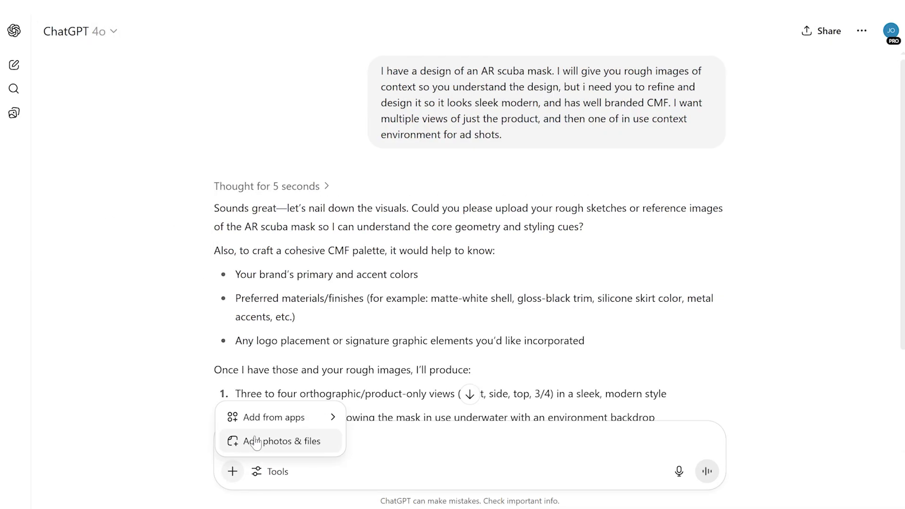
{"action": "left_click", "coordinate": [228, 383]}
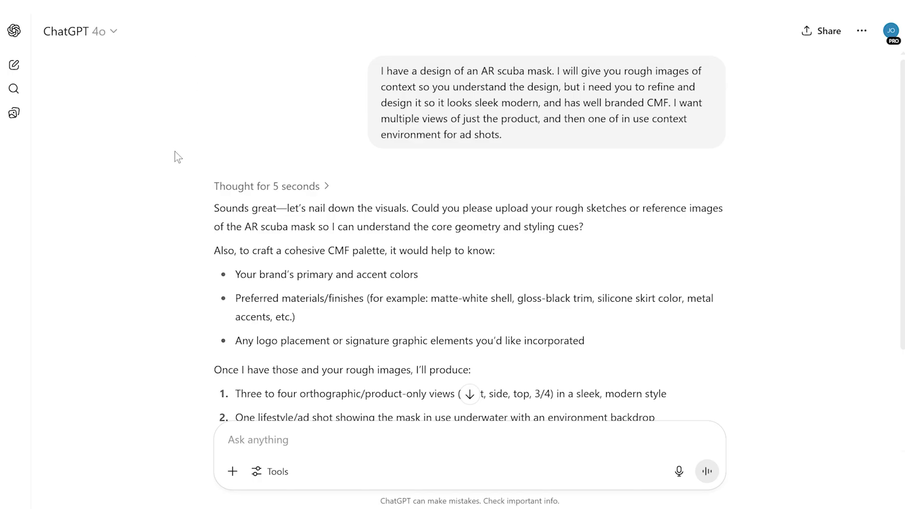
- Send the note: neon yellow, aqua and black brand colours, CMF your choice, no logo
{"action": "type", "text": "brands primary colors would be neon yellow and aqua and black"}
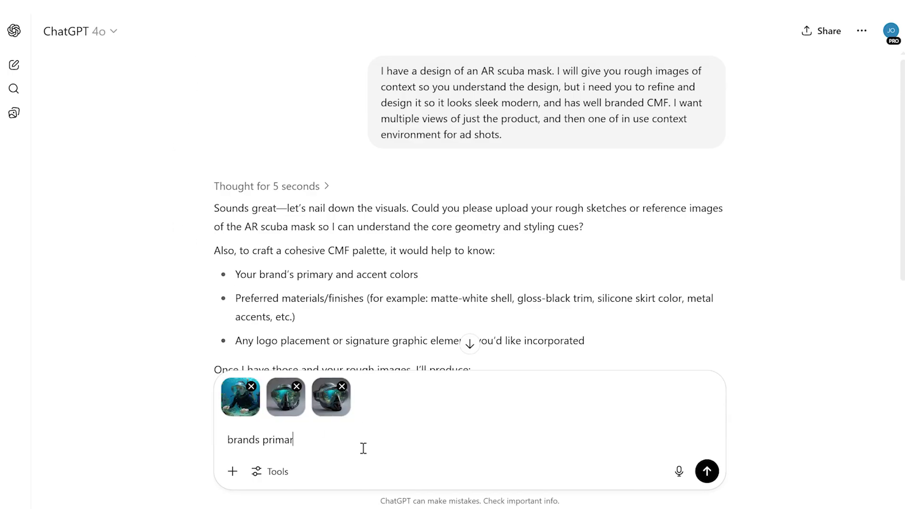
{"action": "key", "text": "shift+Return"}
{"action": "type", "text": "CMF wise, I will let you decide."}
{"action": "key", "text": "shift+Return"}
{"action": "type", "text": "No logo."}
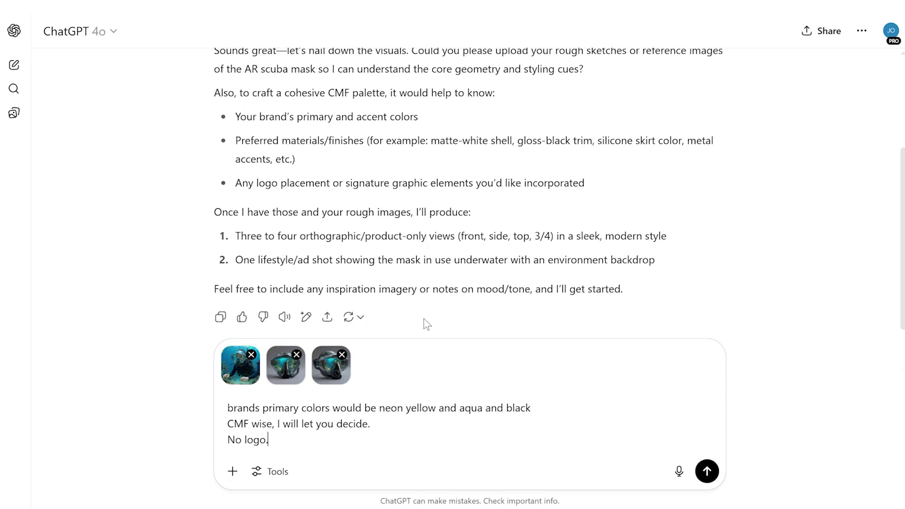
{"action": "left_click", "coordinate": [707, 471]}
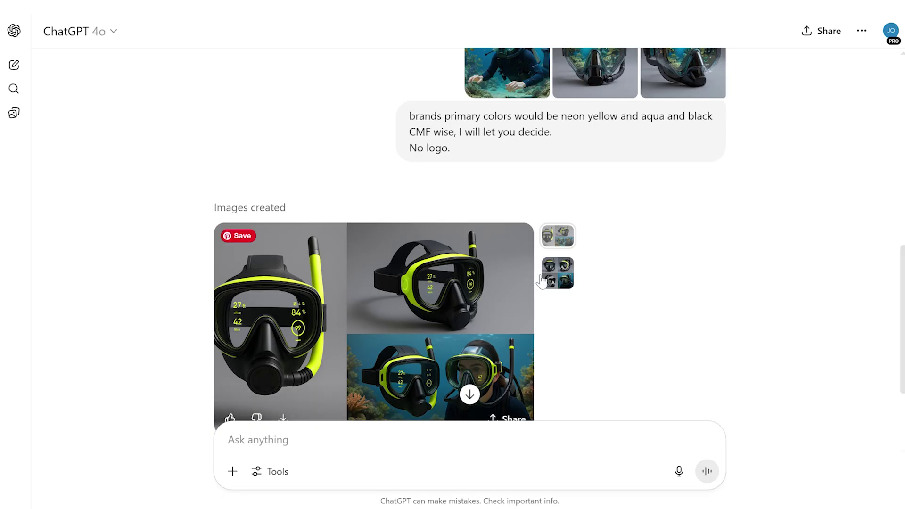
- Select the second generated image set and download its 2x2 mask render grid
{"action": "left_click", "coordinate": [558, 274]}
{"action": "scroll", "coordinate": [526, 364], "scroll_direction": "down", "scroll_amount": 3}
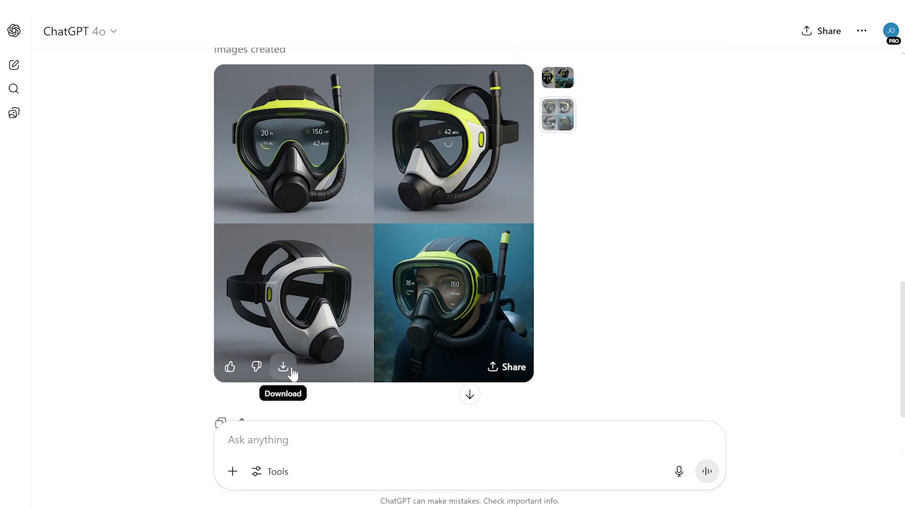
{"action": "left_click", "coordinate": [291, 372]}
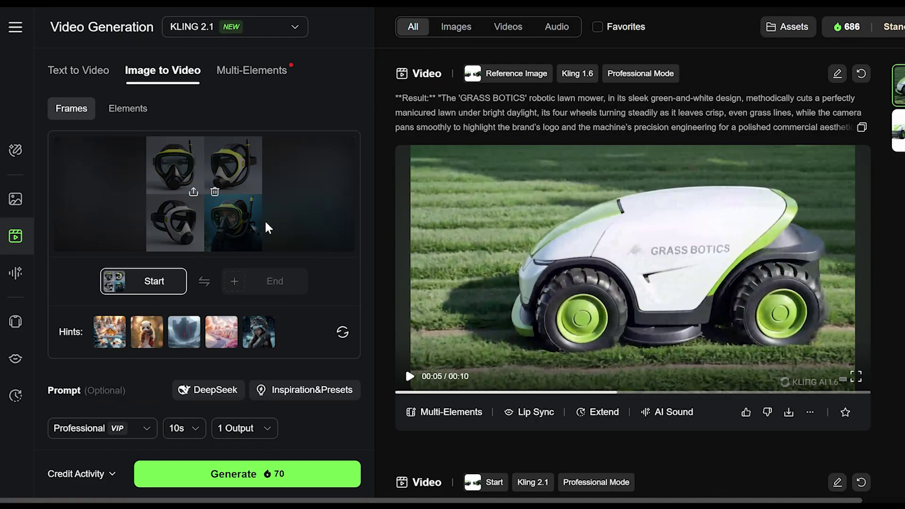
- Have DeepSeek draft a video prompt for the mask grid and use it as the prompt
{"action": "scroll", "coordinate": [262, 344], "scroll_direction": "down", "scroll_amount": 3}
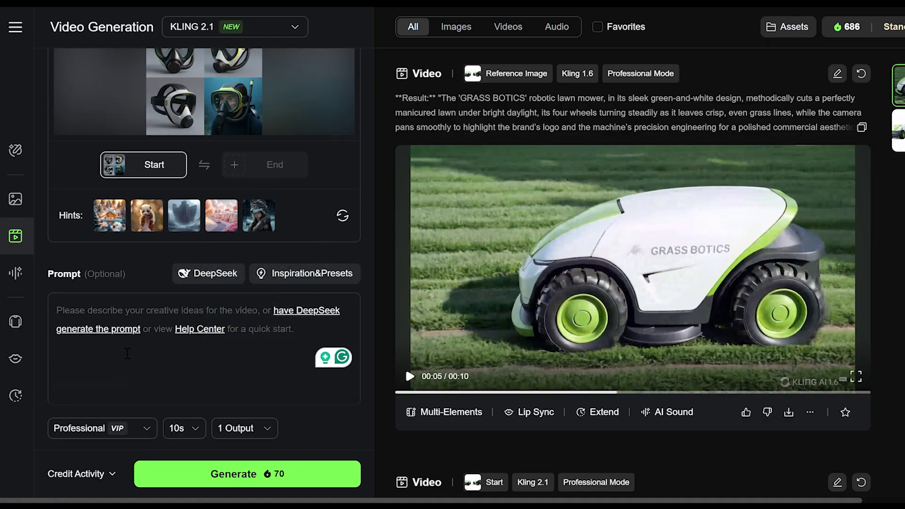
{"action": "left_click", "coordinate": [128, 332]}
{"action": "scroll", "coordinate": [335, 137], "scroll_direction": "up", "scroll_amount": 2}
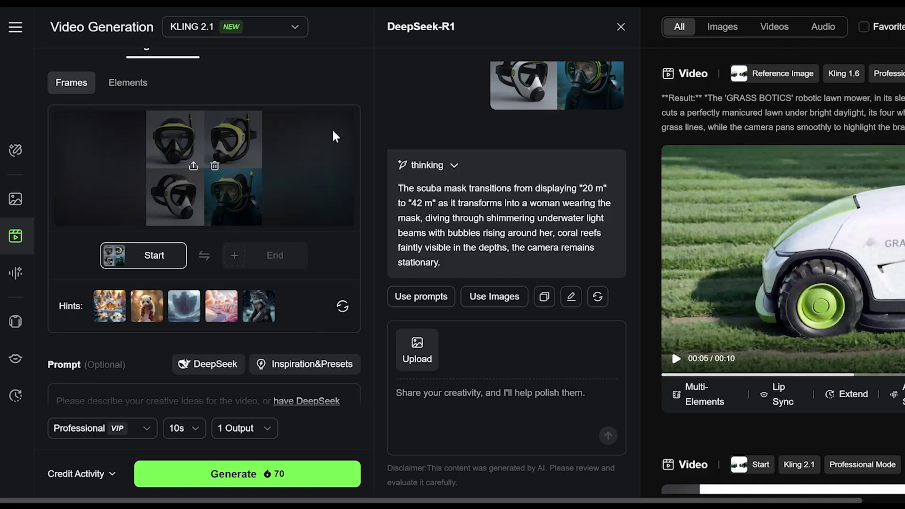
{"action": "left_click_drag", "start_coordinate": [560, 248], "coordinate": [557, 262]}
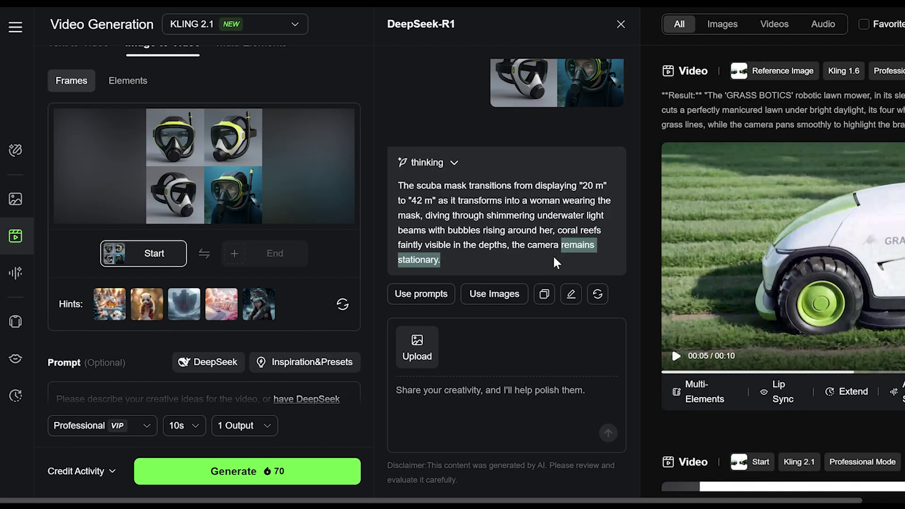
{"action": "left_click", "coordinate": [529, 251]}
{"action": "left_click", "coordinate": [421, 294]}
- Replace 'remains stationary.' with the camera panning, rotating and ending in a full first-person AR POV
{"action": "left_click_drag", "start_coordinate": [206, 314], "coordinate": [140, 317]}
{"action": "left_click", "coordinate": [140, 317]}
{"action": "left_click_drag", "start_coordinate": [206, 315], "coordinate": [132, 317]}
{"action": "type", "text": "pans and rotates. At the end, you get a full First "}
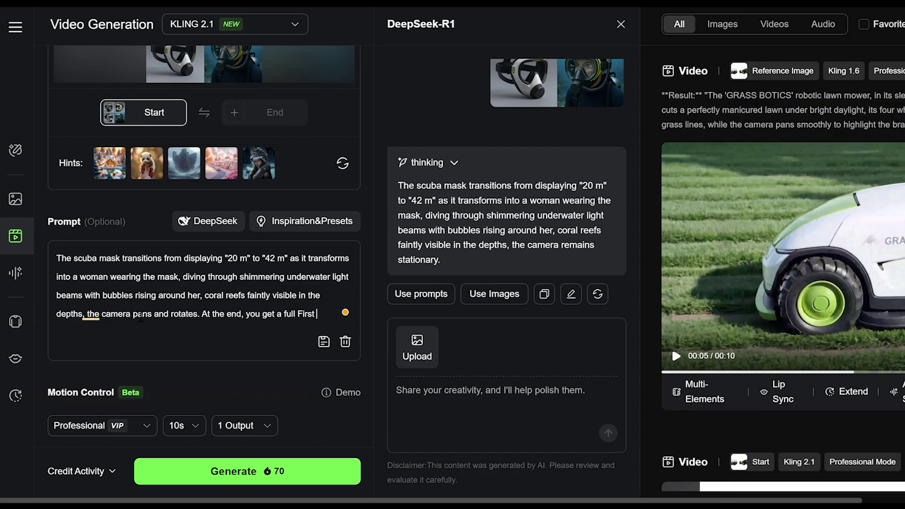
{"action": "type", "text": "Person POV of the Augemented reality"}
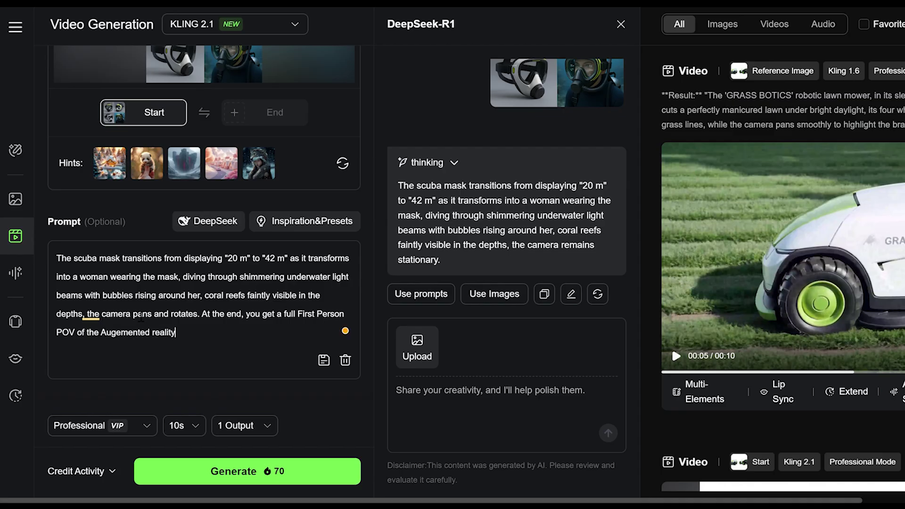
{"action": "type", "text": " display looking at the fish/ocean life."}
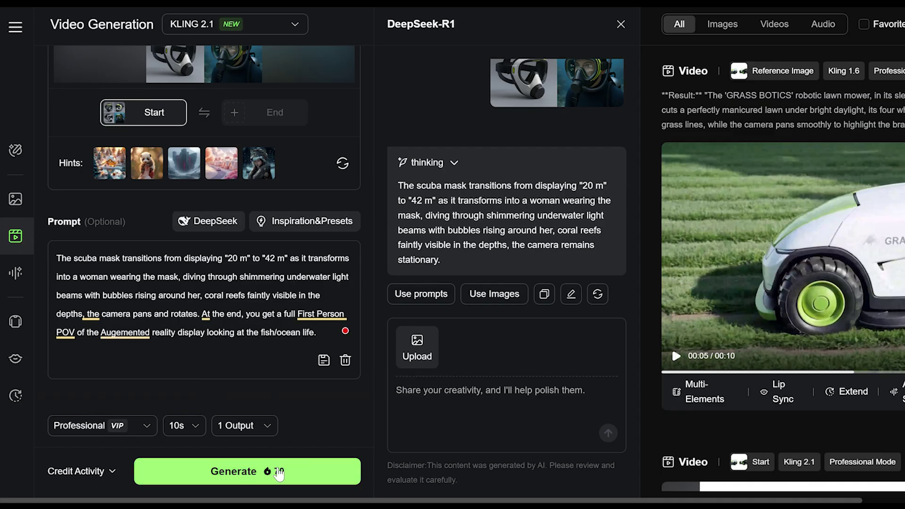
- Set the output count to 4 and generate the videos
{"action": "left_click", "coordinate": [266, 426]}
{"action": "left_click", "coordinate": [244, 392]}
{"action": "left_click", "coordinate": [247, 472]}
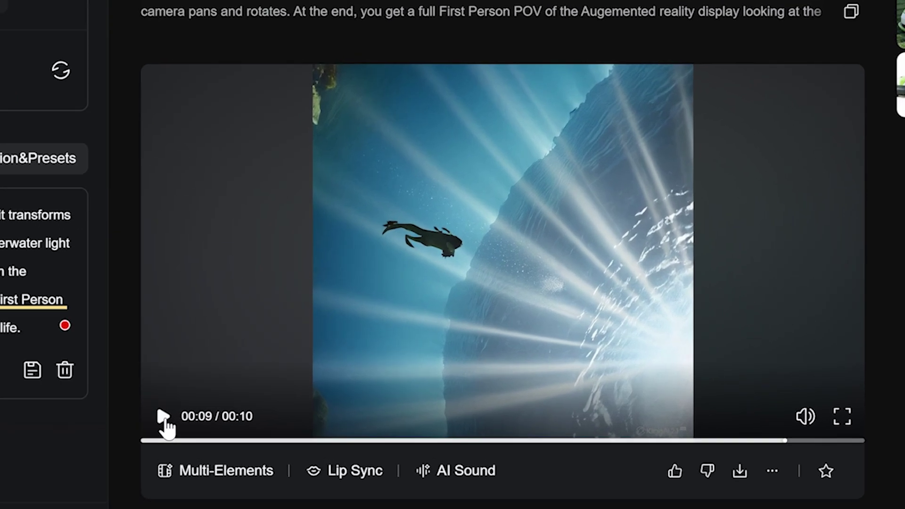
- Play the lone-diver clip, pausing to inspect frames, then show the second generated variant
{"action": "left_click", "coordinate": [409, 393]}
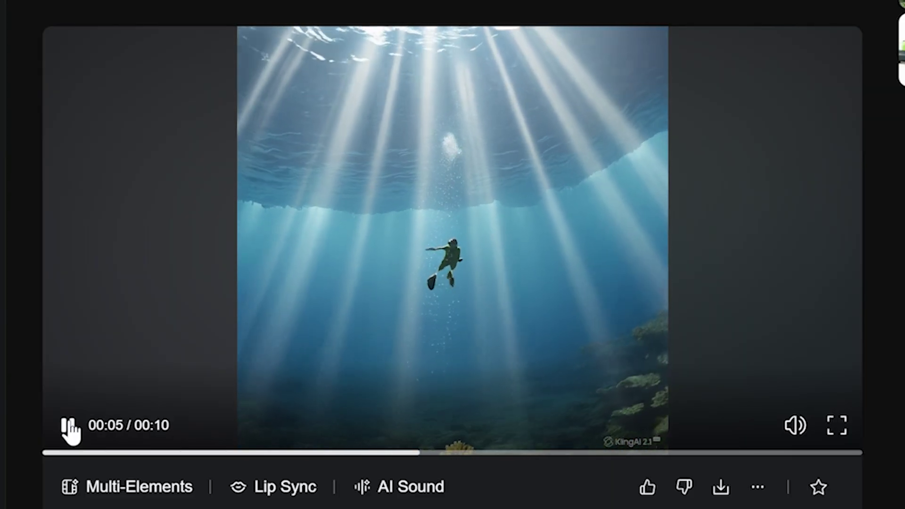
{"action": "left_click", "coordinate": [68, 427]}
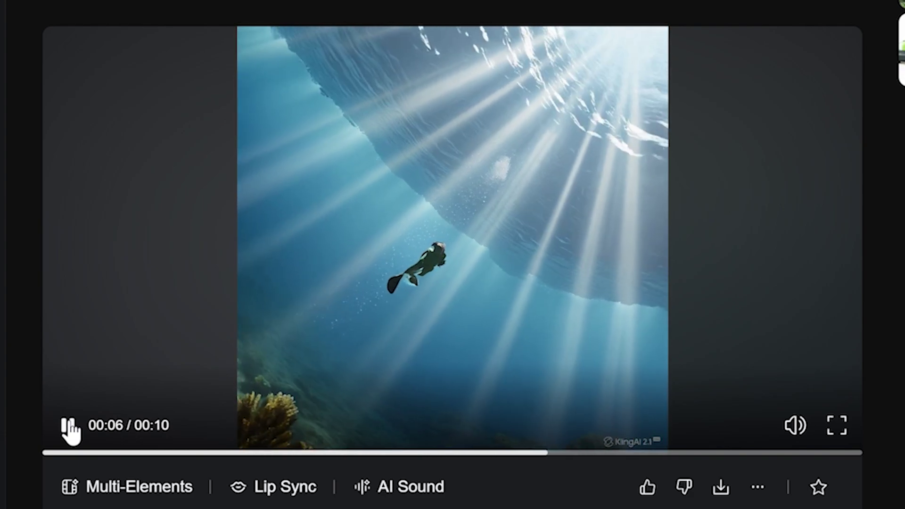
{"action": "left_click", "coordinate": [69, 424]}
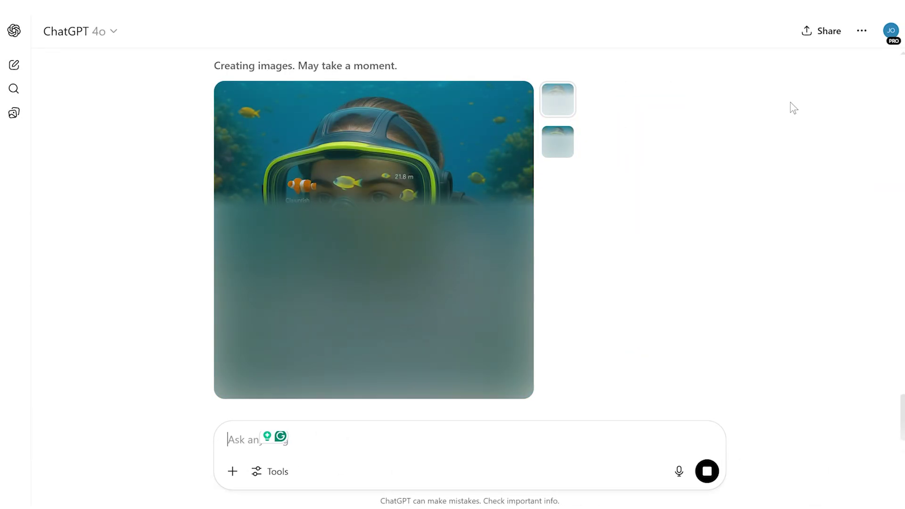
{"action": "left_click", "coordinate": [566, 140]}
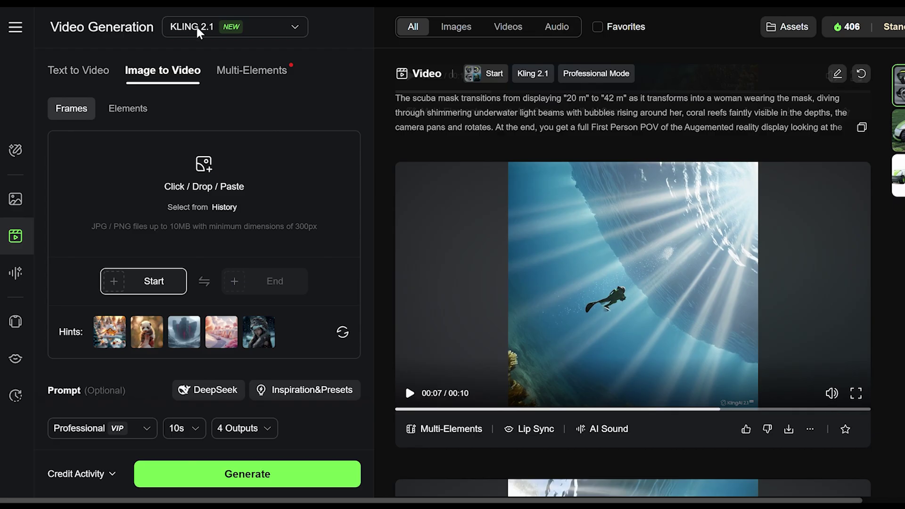
- Paste the image of the diver in the neon AR mask as the start frame
{"action": "key", "text": "ctrl+v"}
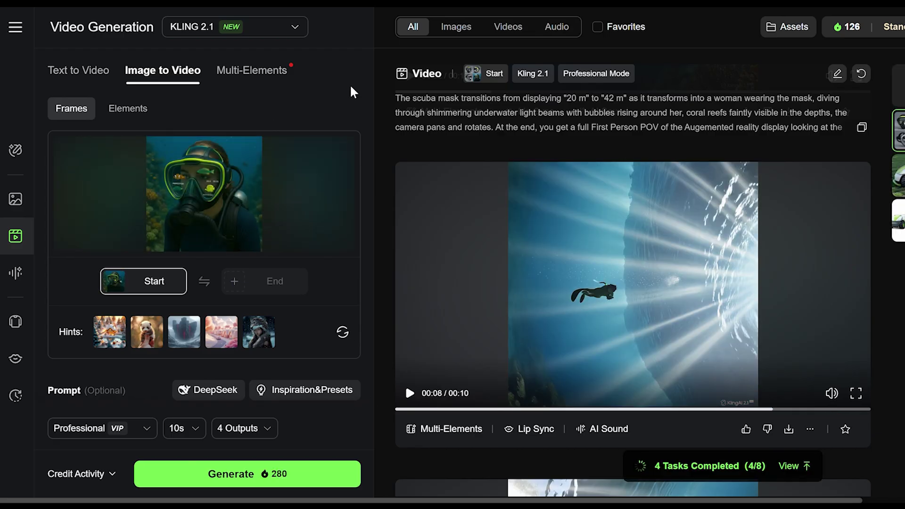
{"action": "scroll", "coordinate": [306, 292], "scroll_direction": "down", "scroll_amount": 4}
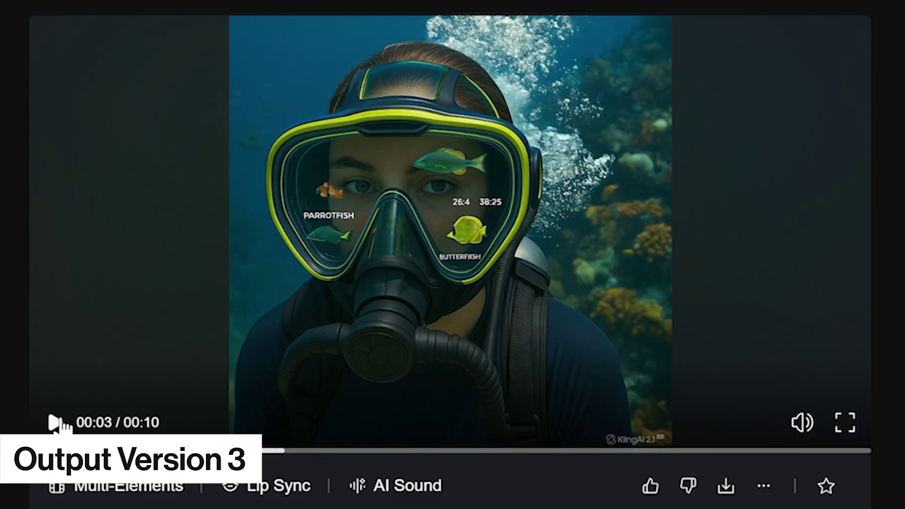
- Play the new clip with the PARROTFISH and BUTTERFISH AR labels on the mask
{"action": "left_click", "coordinate": [58, 423]}
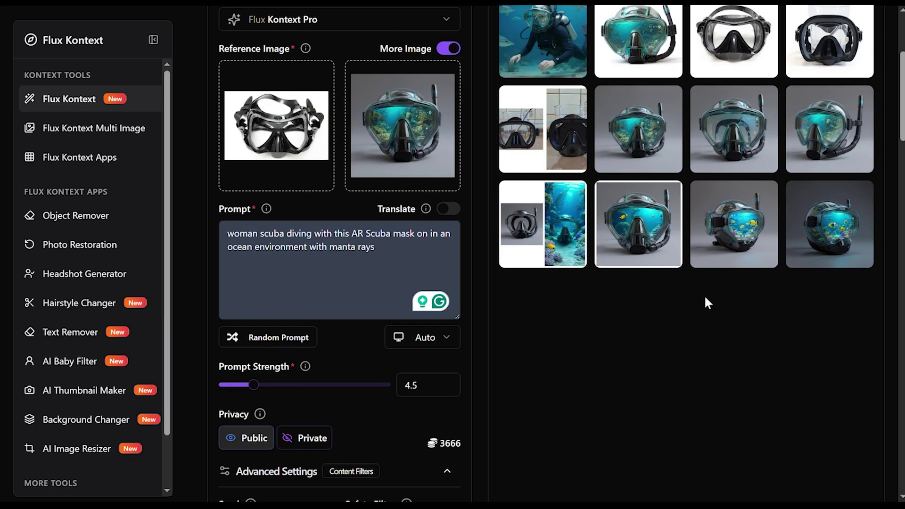
- Open Image Details for the shark-filled scuba diver render in History
{"action": "scroll", "coordinate": [707, 302], "scroll_direction": "up", "scroll_amount": 3}
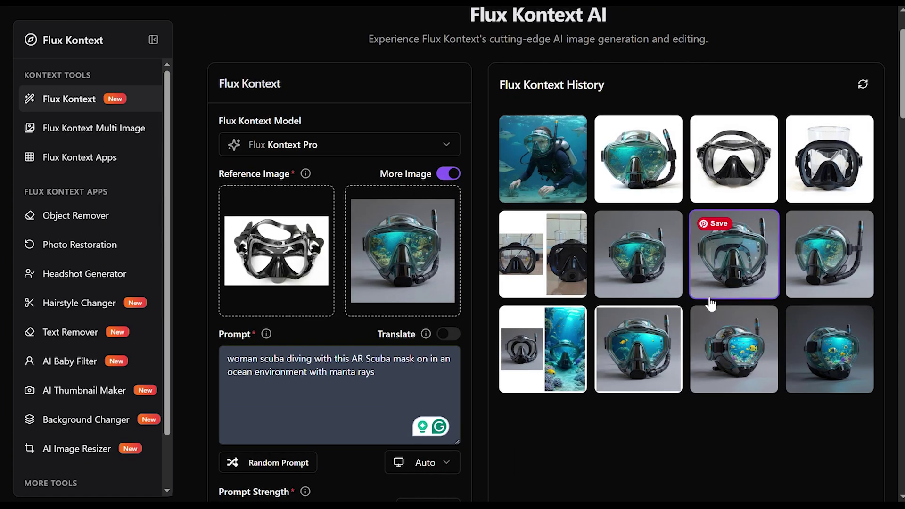
{"action": "left_click", "coordinate": [557, 185]}
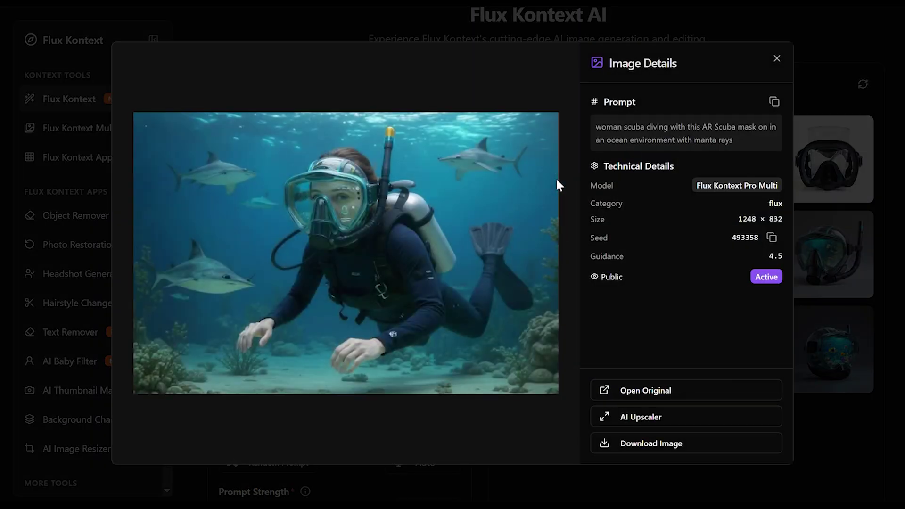